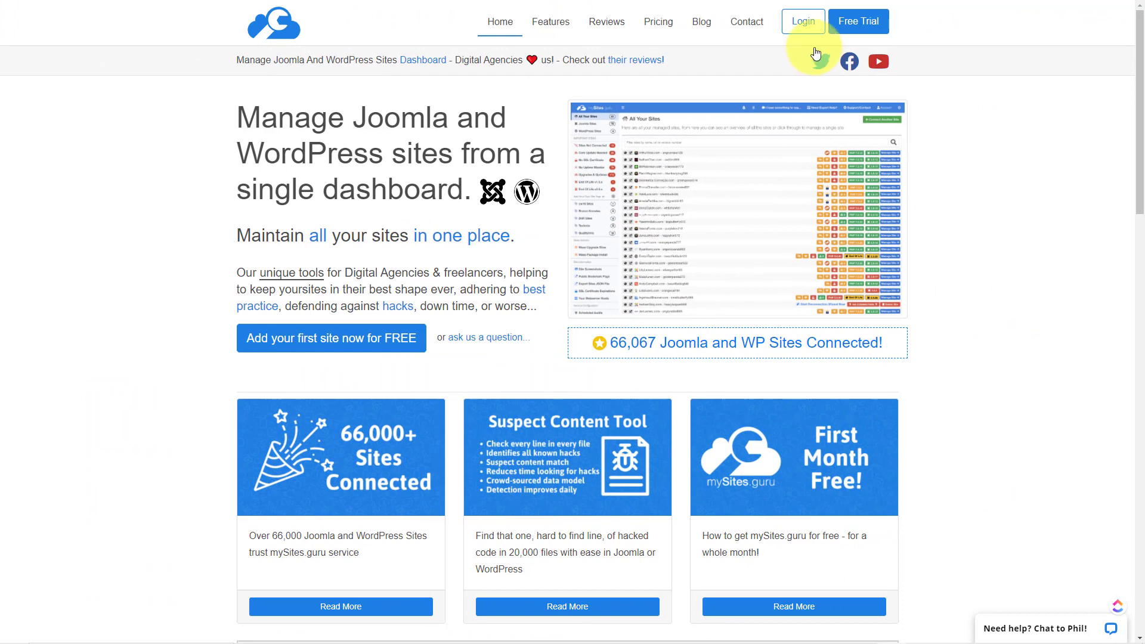
# Log in to mySites.guru and open the Basic Joomla site's Audit > Backup page.
pyautogui.click(805, 24)
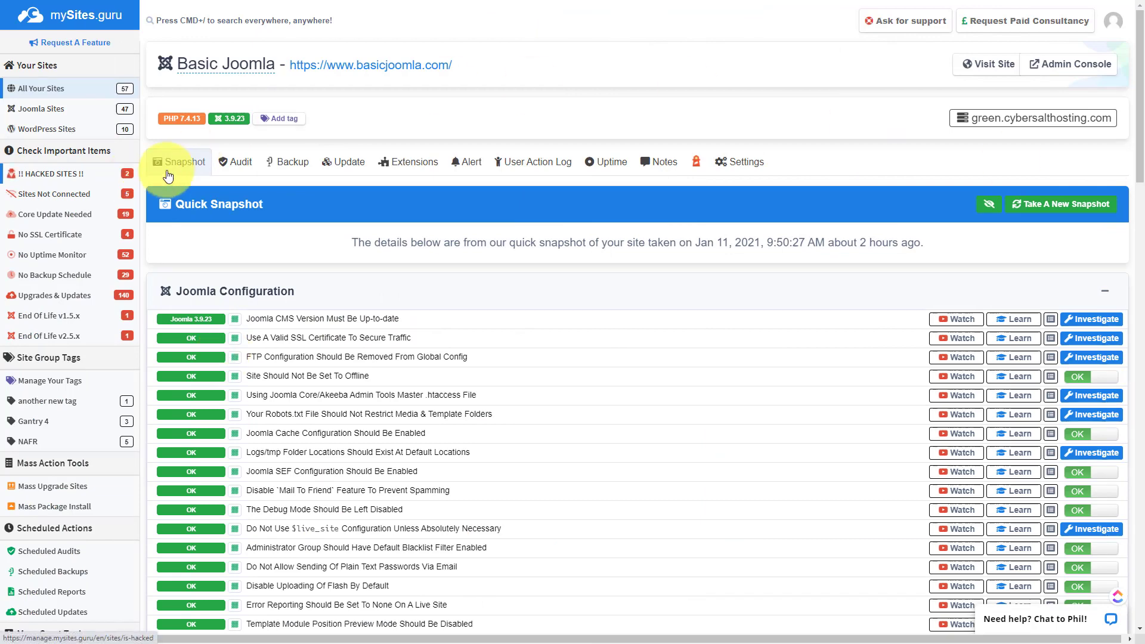
pyautogui.click(221, 167)
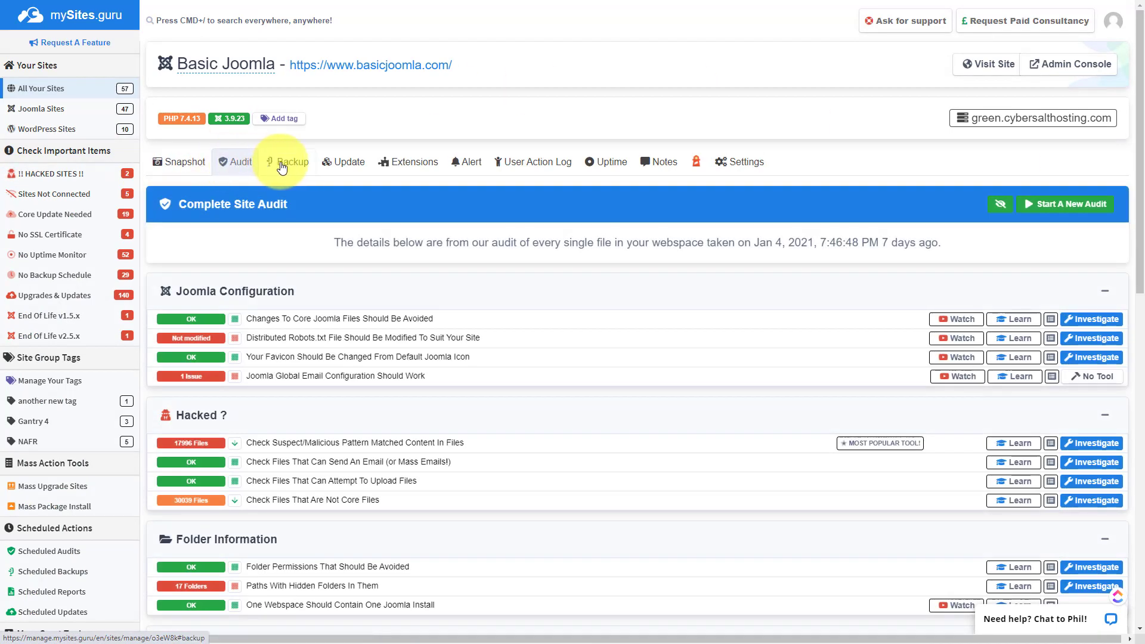
pyautogui.click(282, 167)
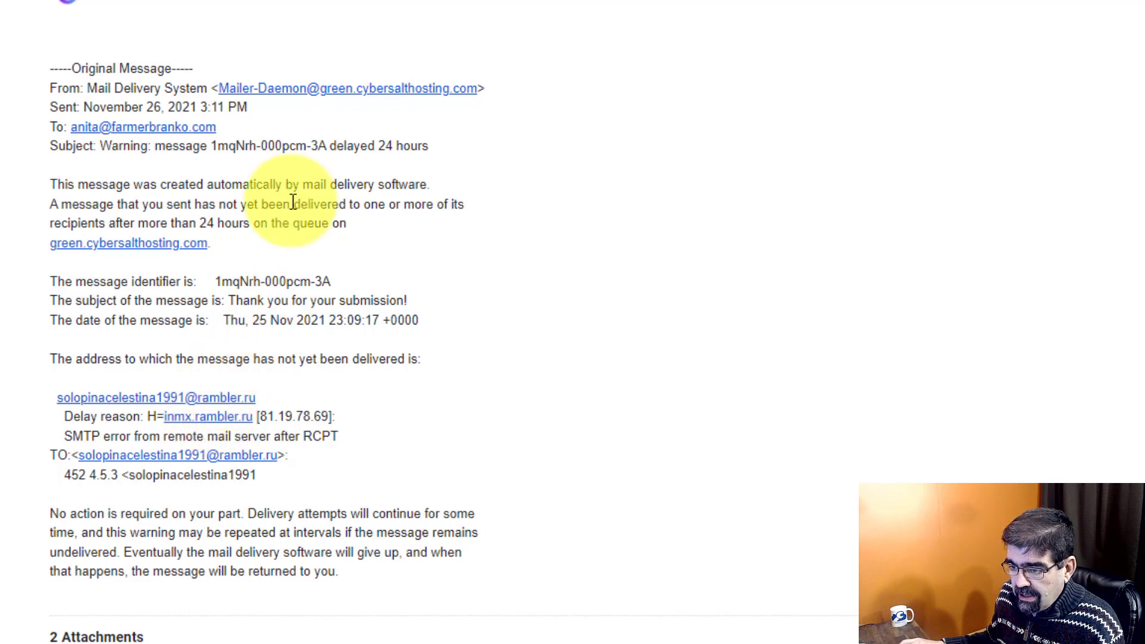
# Preview the bounced email's Untitled 00012.txt attachment to read its headers, then close it.
pyautogui.scroll(-3, 293, 202)
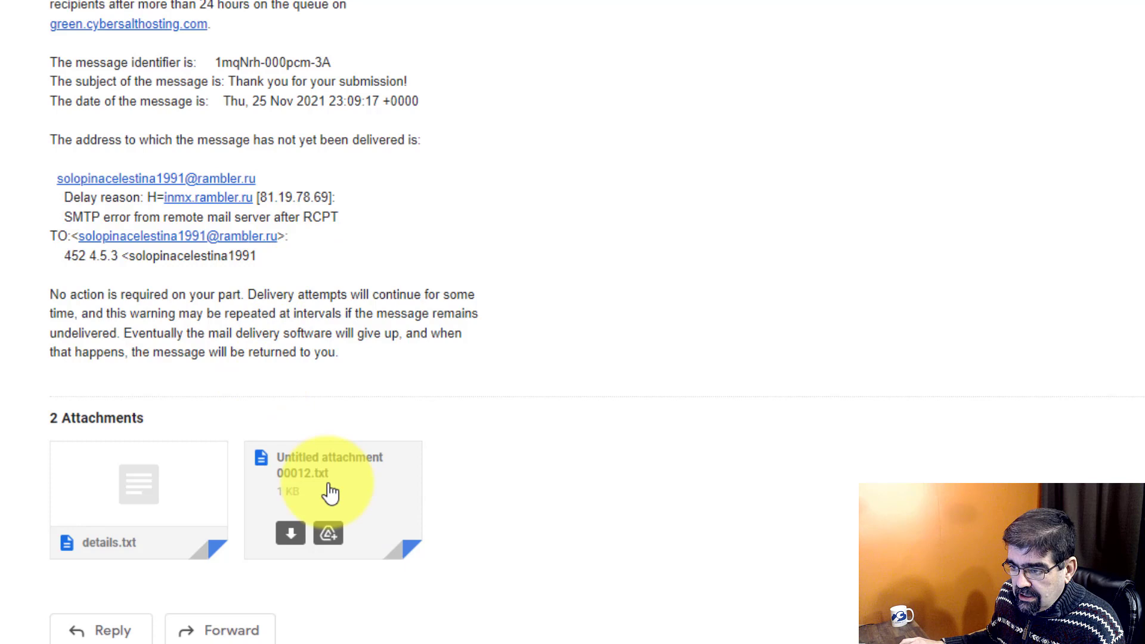
pyautogui.click(331, 493)
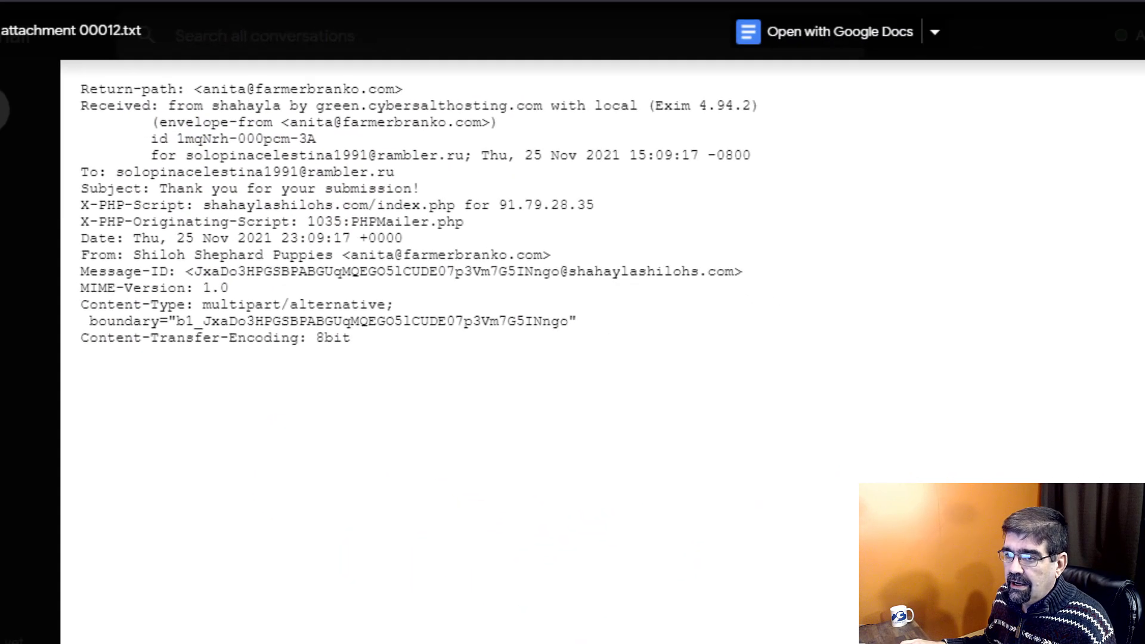
pyautogui.click(1064, 335)
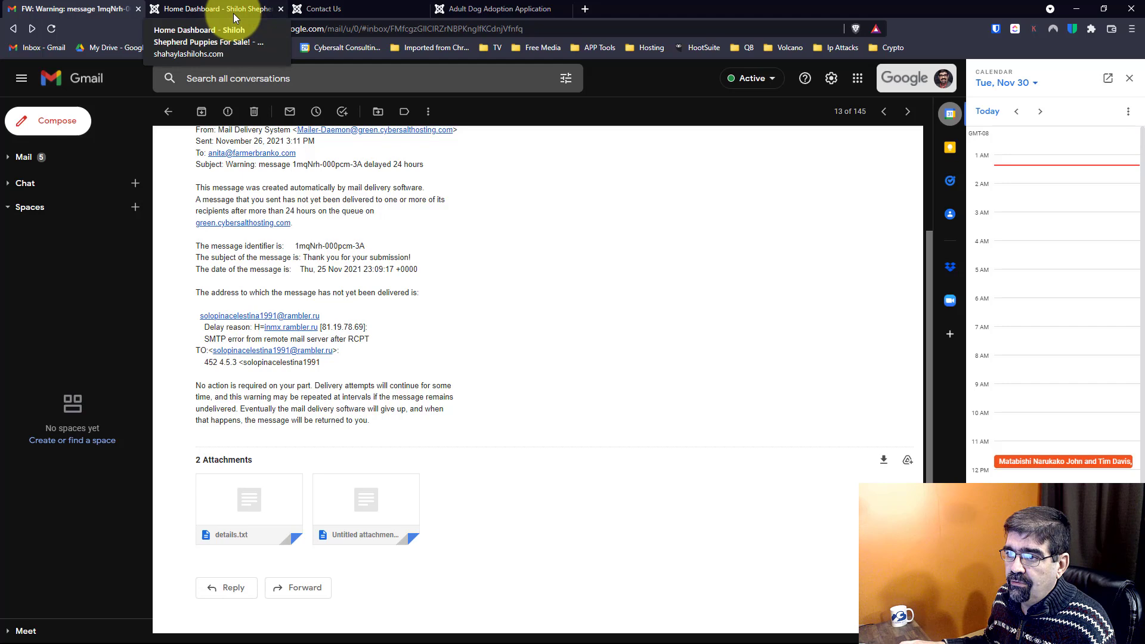
# Open the public memorial homepage in a new tab from the admin top bar, then return to the dashboard.
pyautogui.click(346, 8)
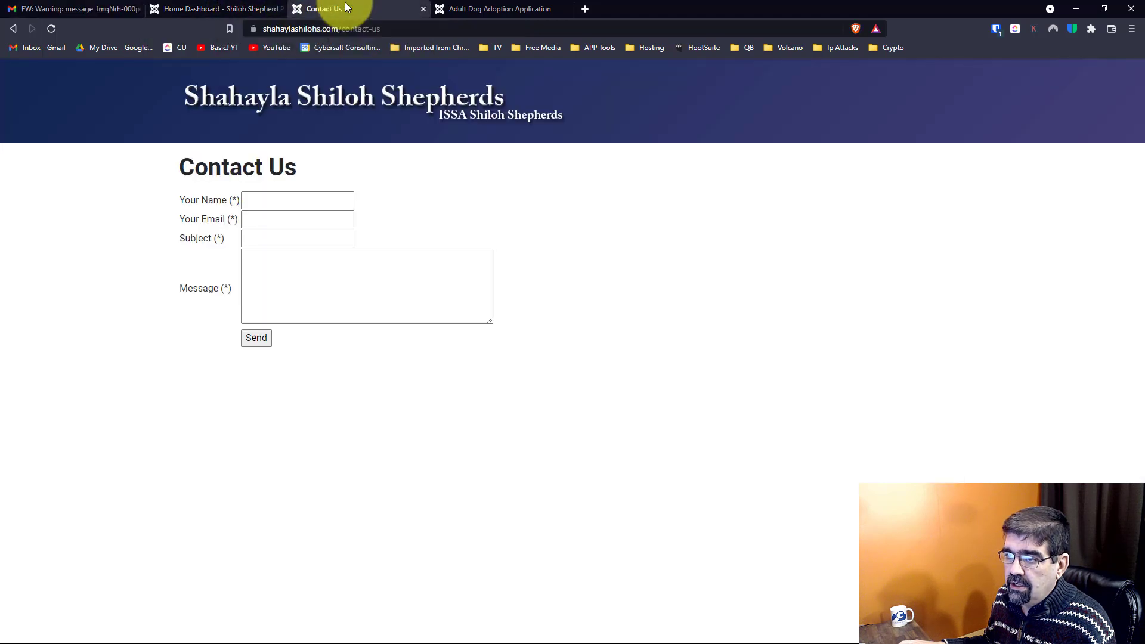
pyautogui.click(242, 9)
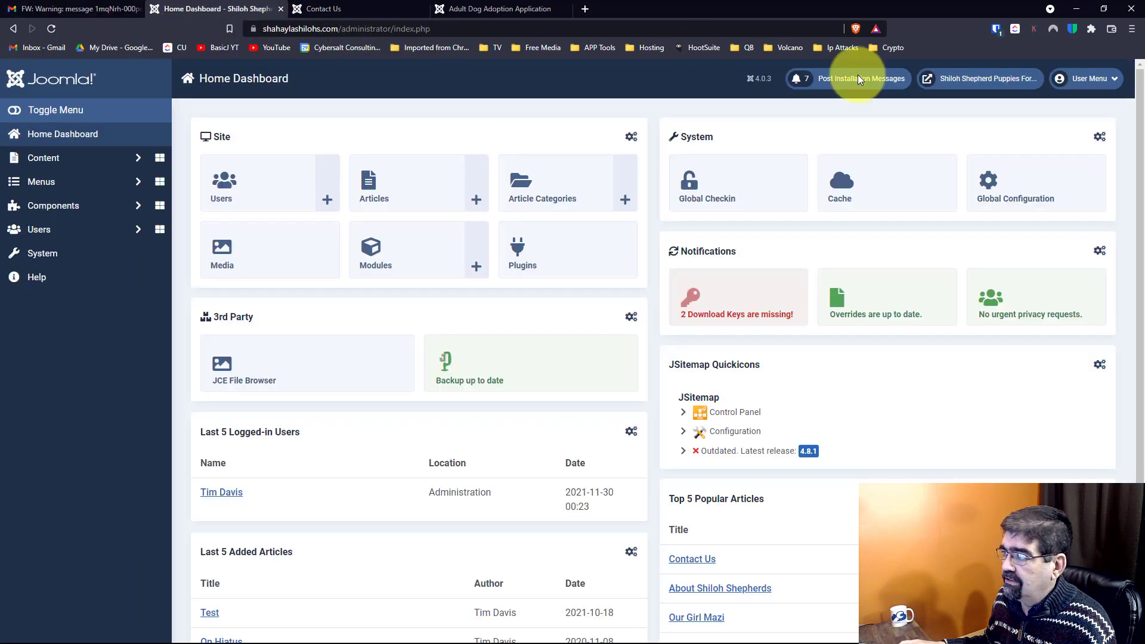
pyautogui.click(970, 88)
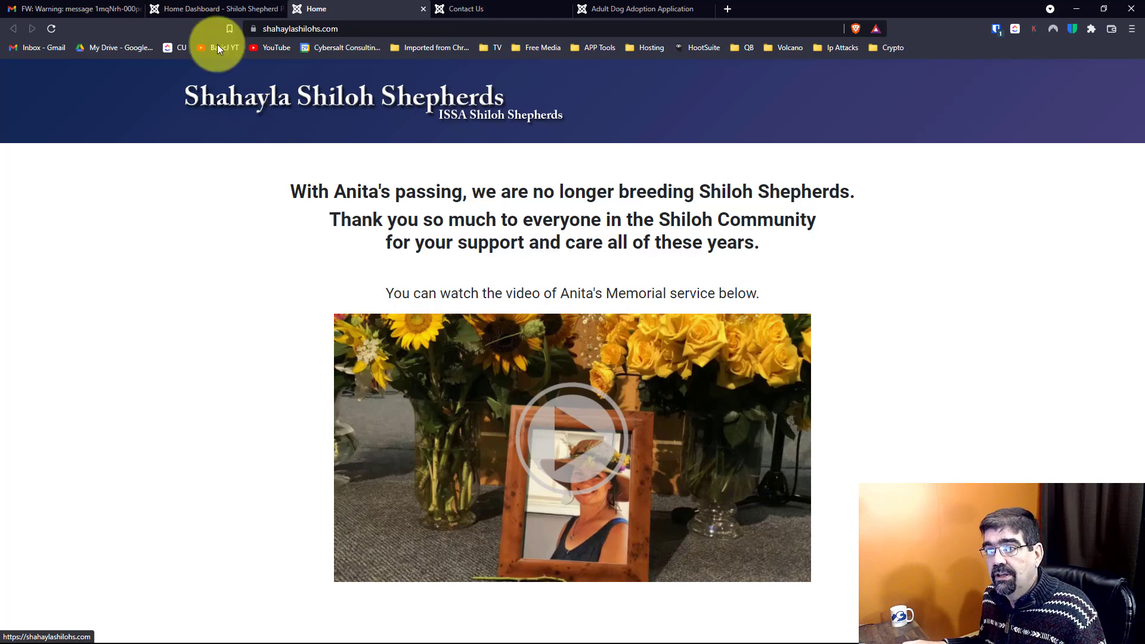
pyautogui.click(204, 16)
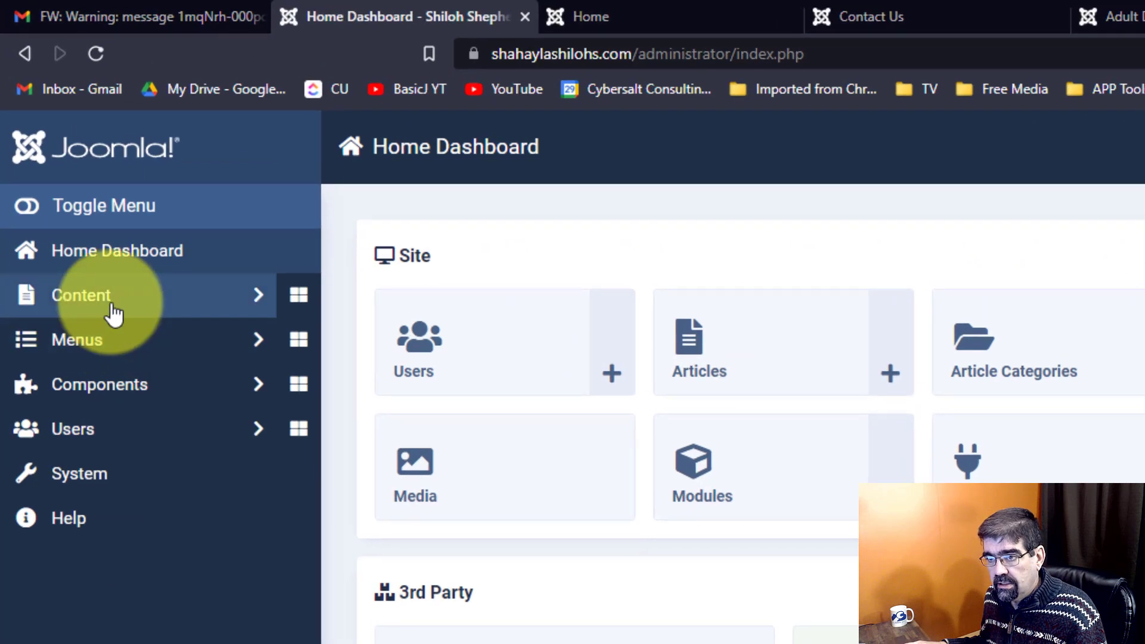
pyautogui.click(112, 313)
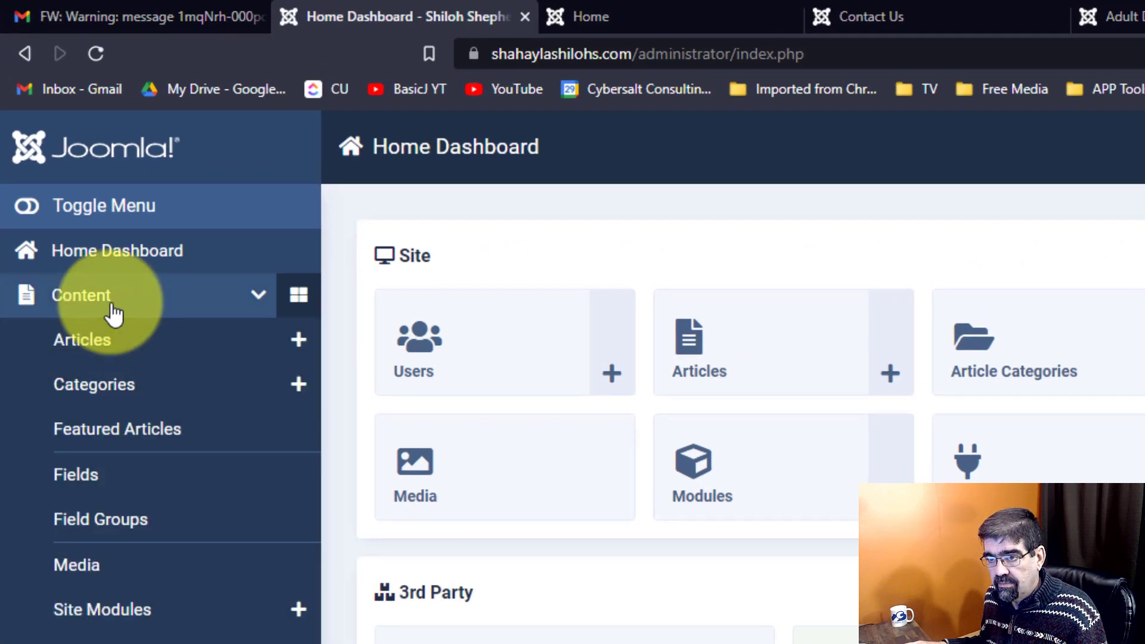
# Sign back in with the saved administrator login and filter the Articles list by 'contact'.
pyautogui.click(116, 337)
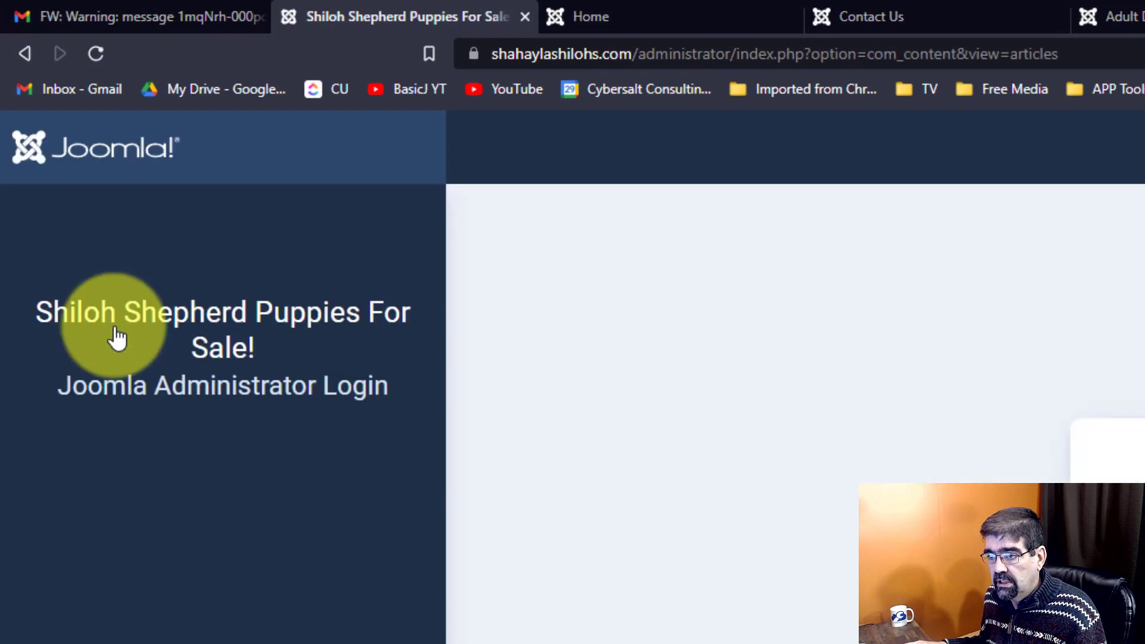
pyautogui.click(925, 433)
pyautogui.click(875, 451)
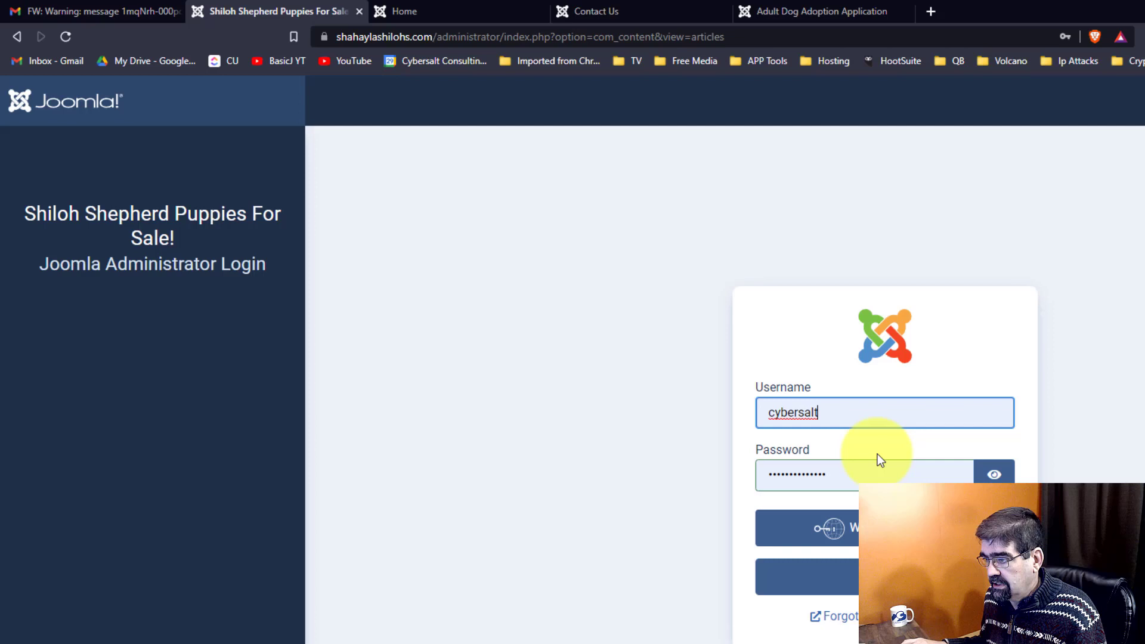
pyautogui.click(880, 577)
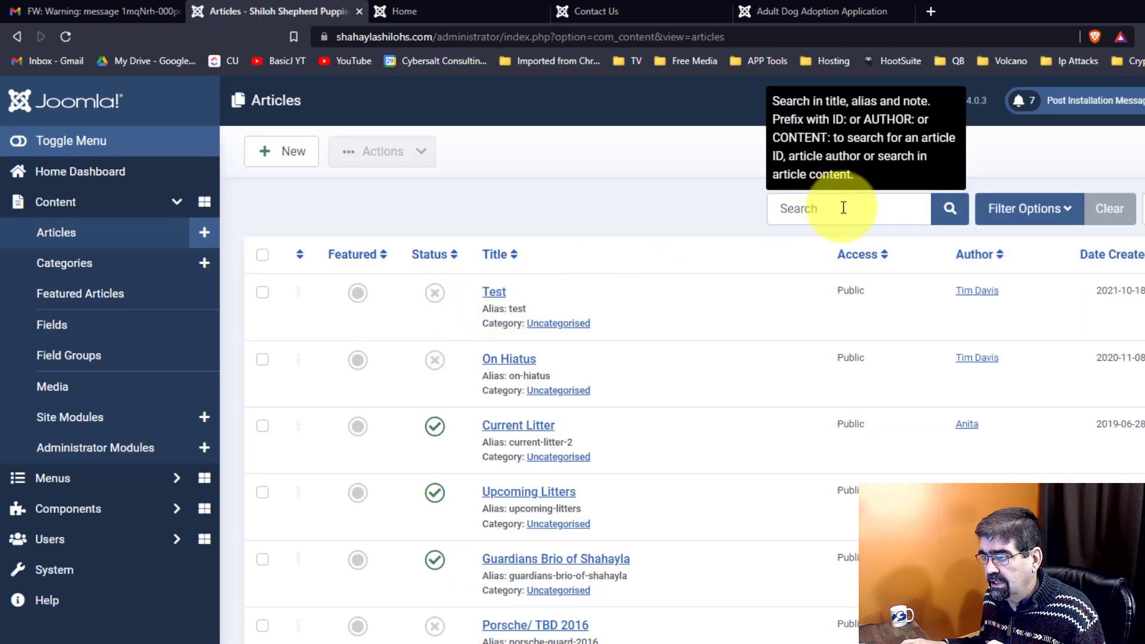
pyautogui.click(843, 209)
pyautogui.write('contact')
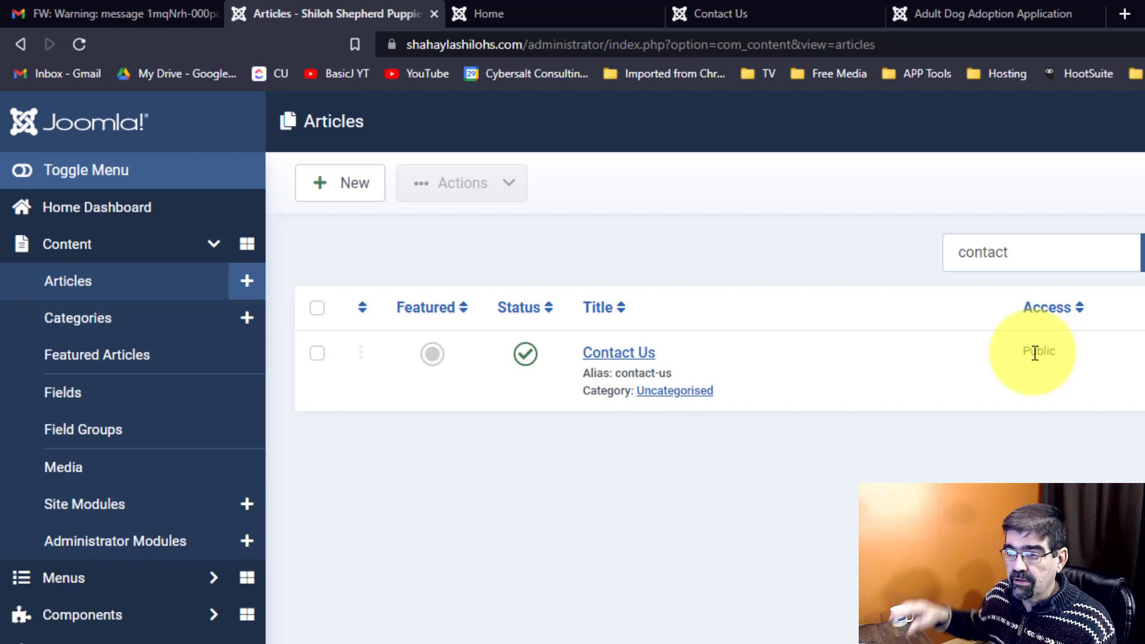
# Open the Contact Us article, confirm its body holds only {rsform 3}, and close it unsaved.
pyautogui.click(644, 357)
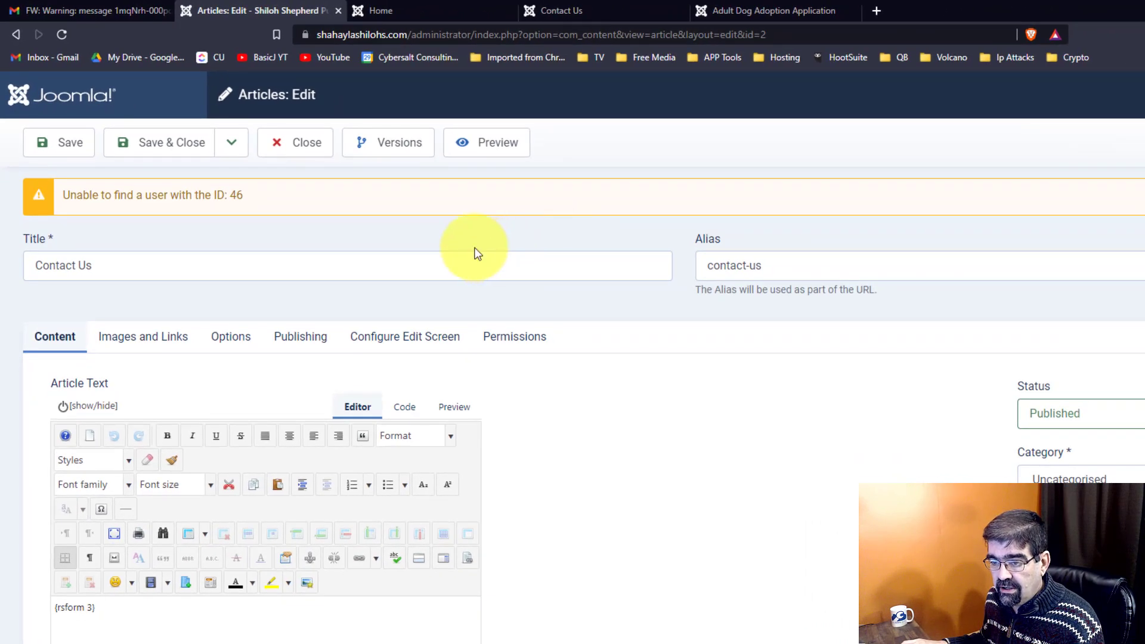
pyautogui.scroll(-2, 597, 322)
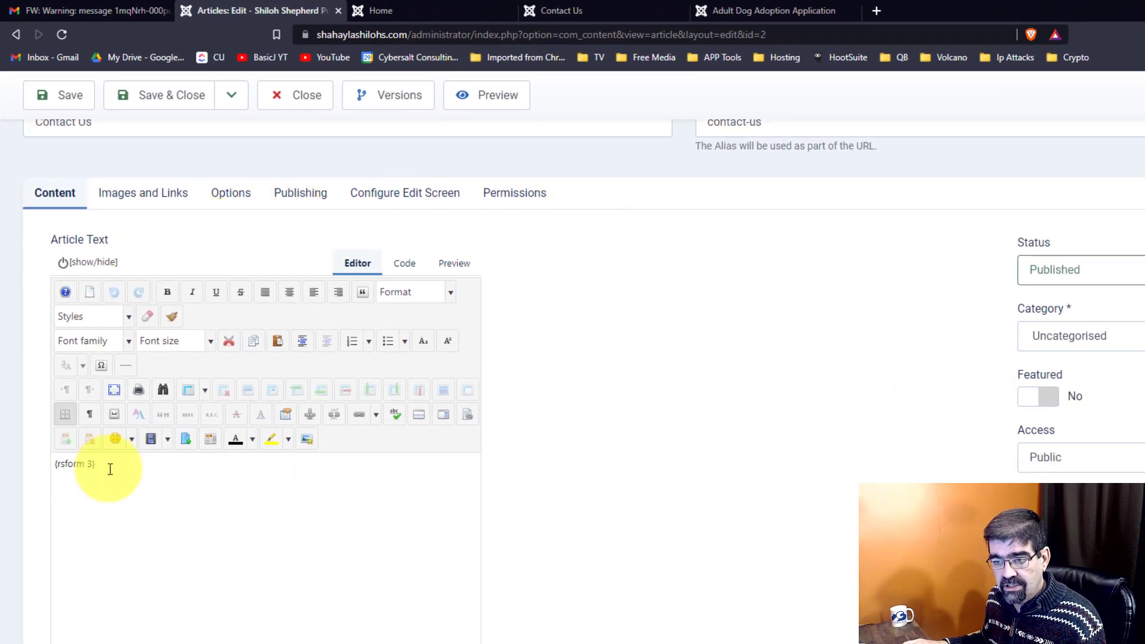
pyautogui.click(83, 465)
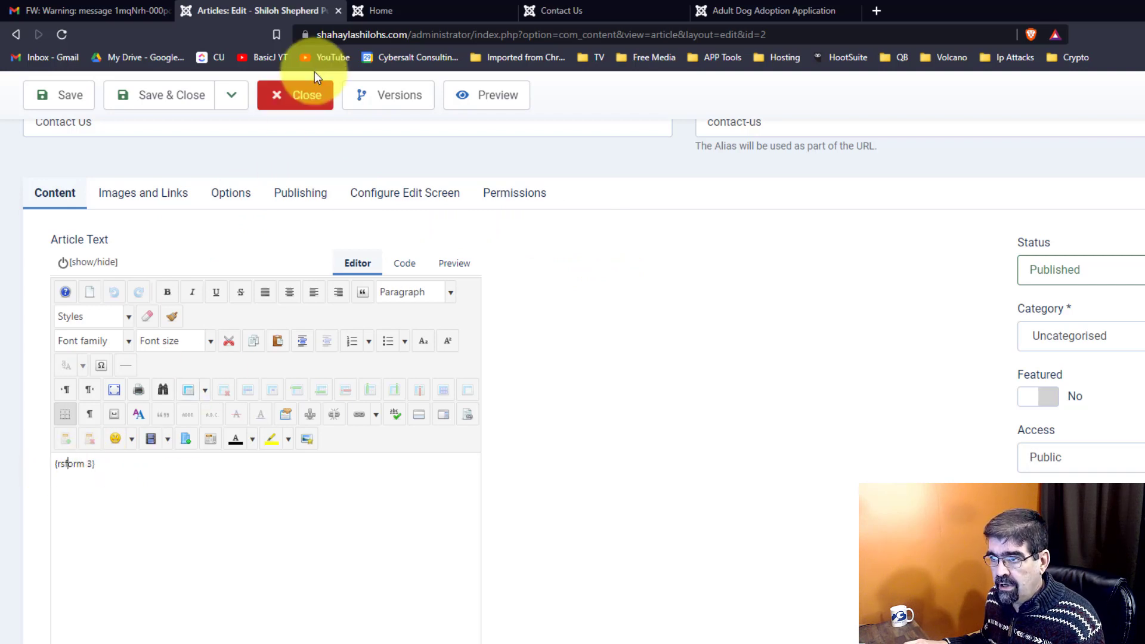
pyautogui.click(305, 97)
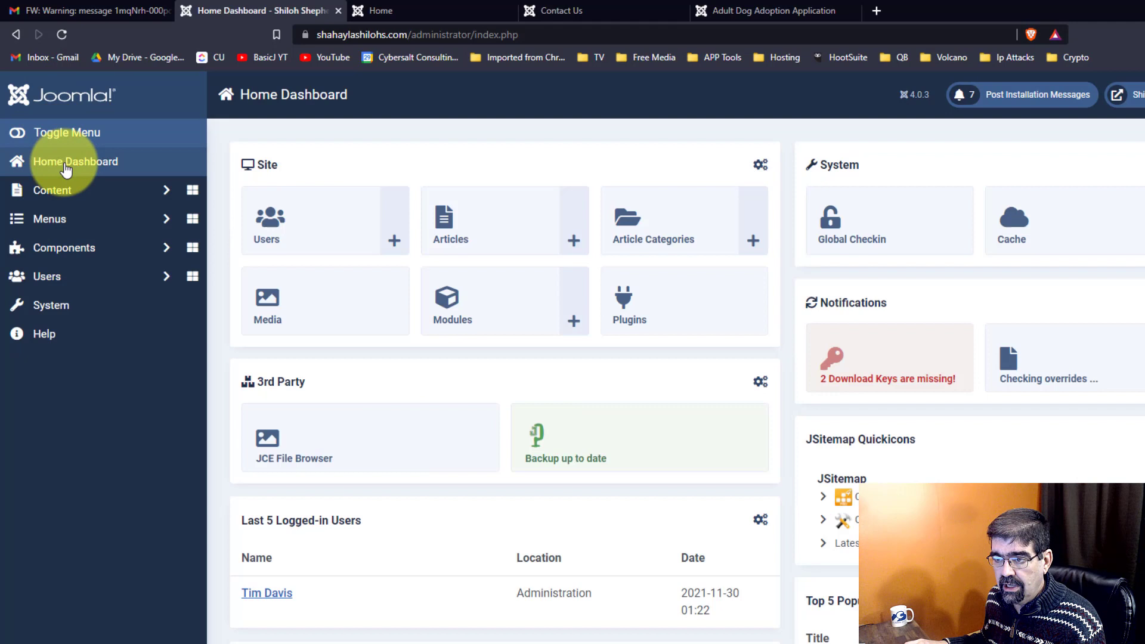
# Review the spam entry in RSForm! Pro Manage Submissions, then close the submissions list.
pyautogui.click(74, 253)
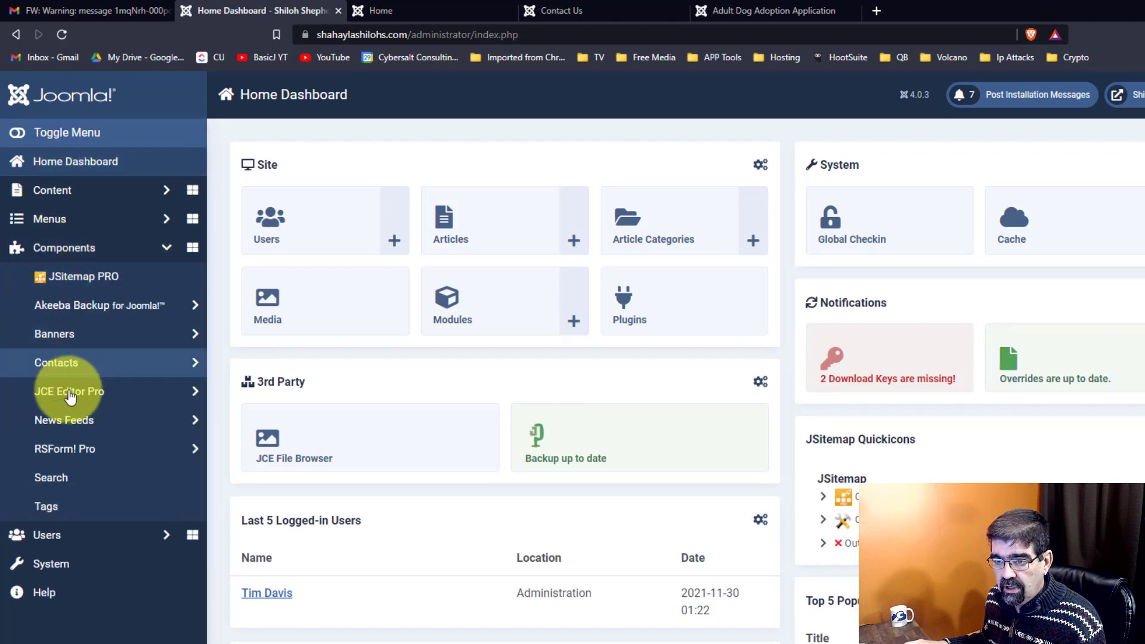
pyautogui.click(73, 447)
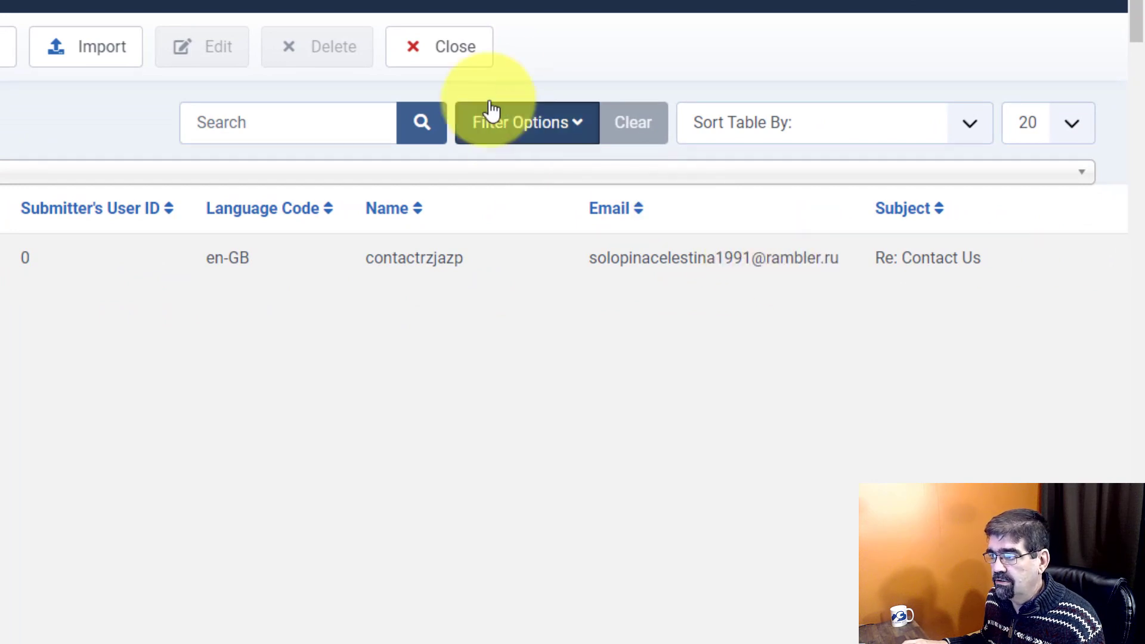
pyautogui.click(476, 57)
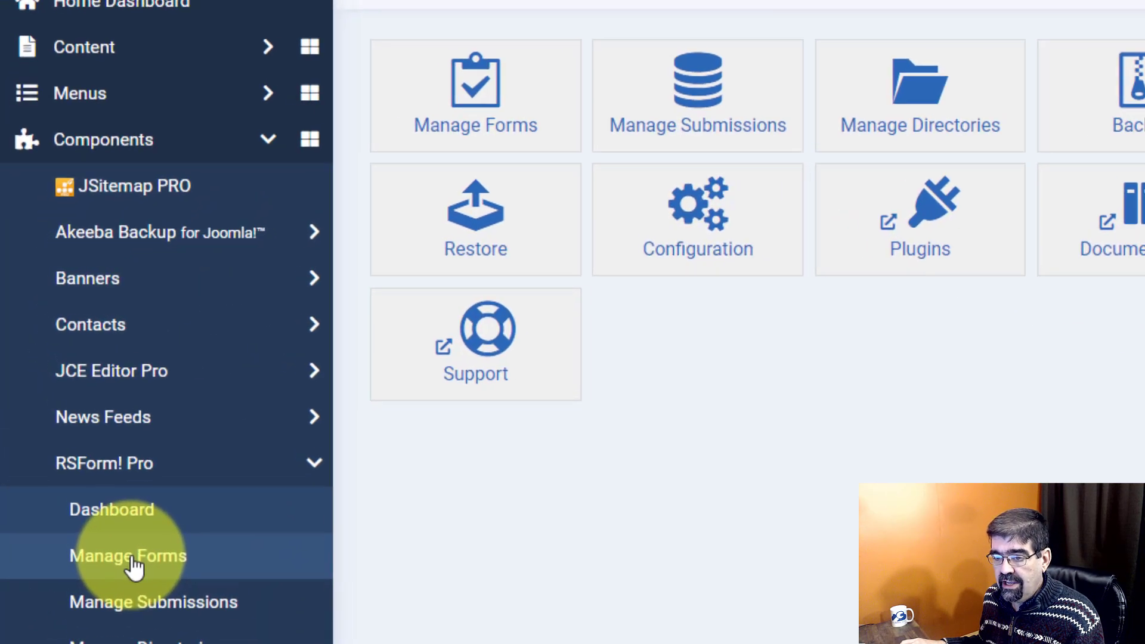
# Unpublish the Contact Us form in RSForm! Pro and the Contact Us article, then view the homepage.
pyautogui.click(134, 568)
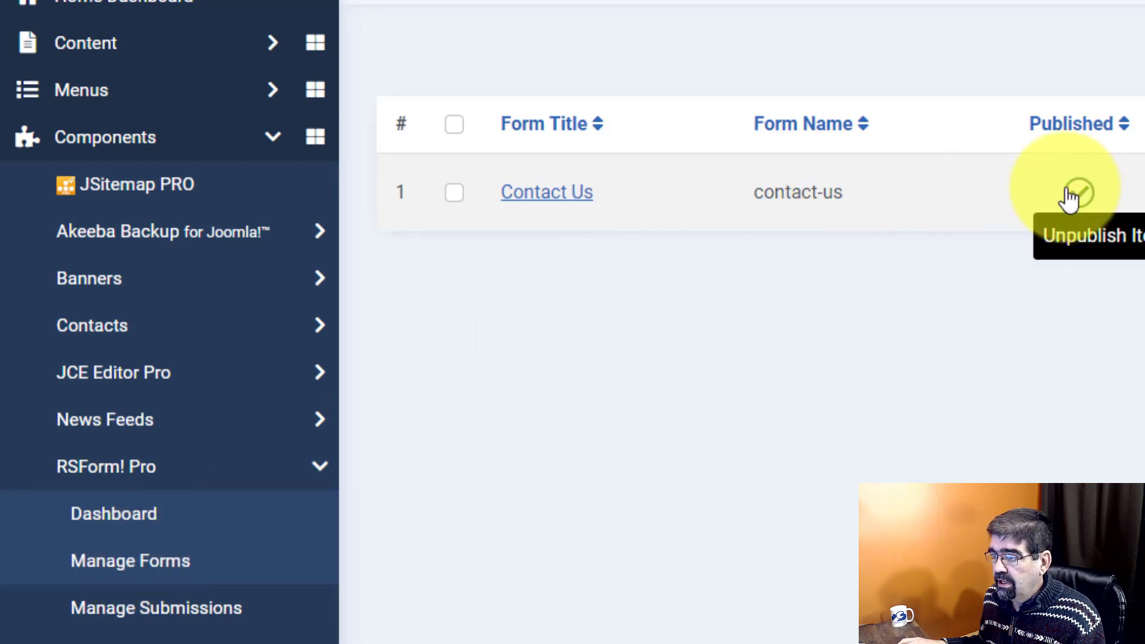
pyautogui.click(1073, 195)
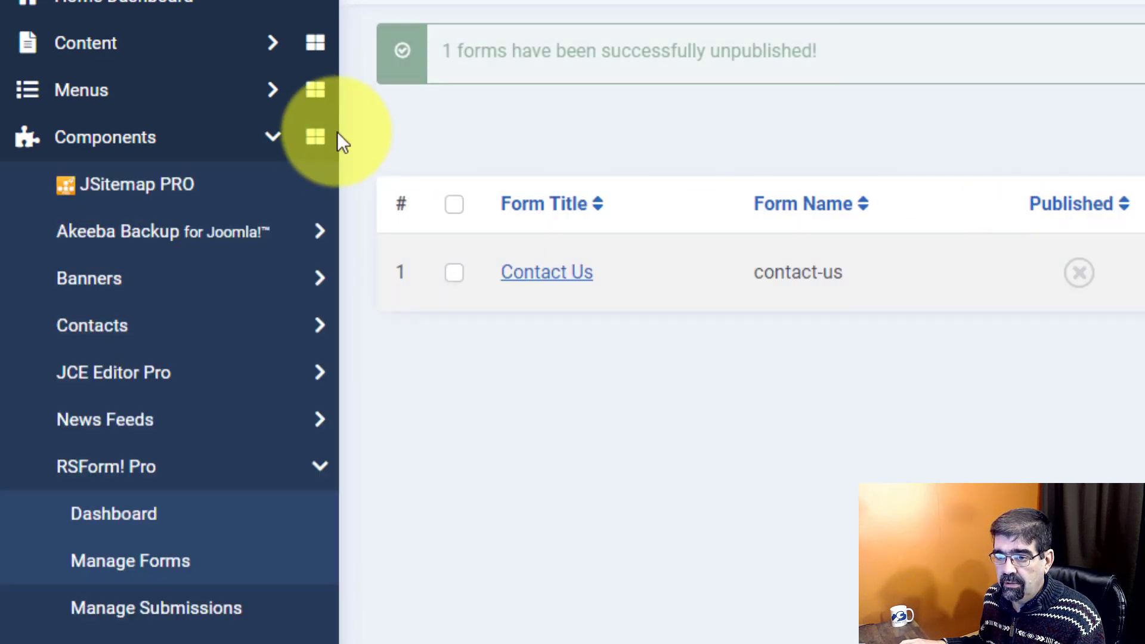
pyautogui.click(121, 57)
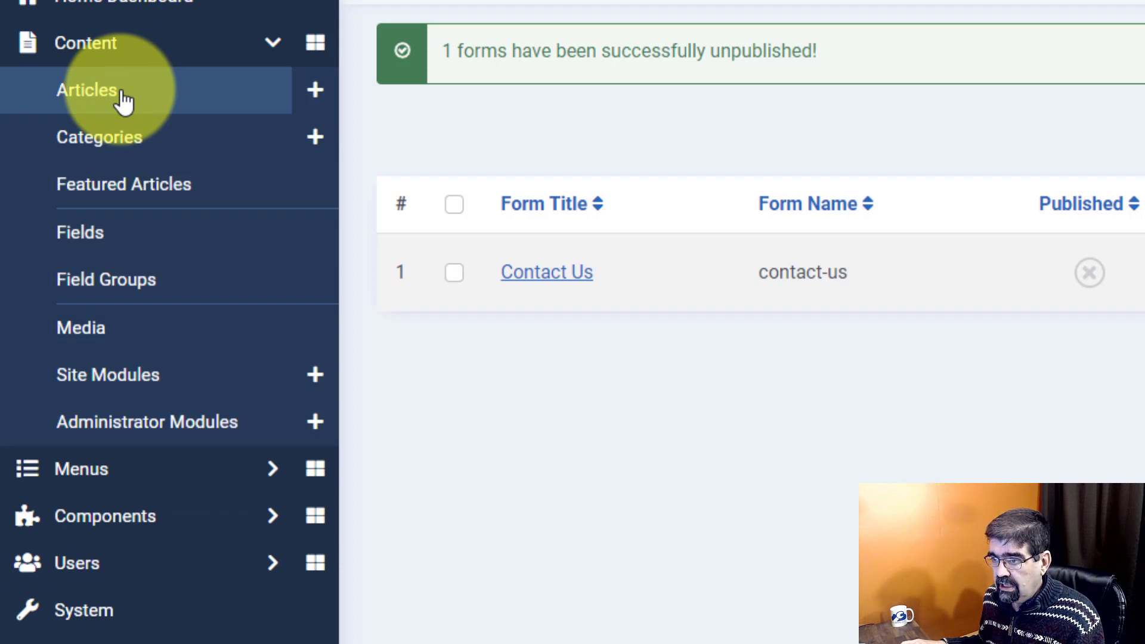
pyautogui.click(123, 101)
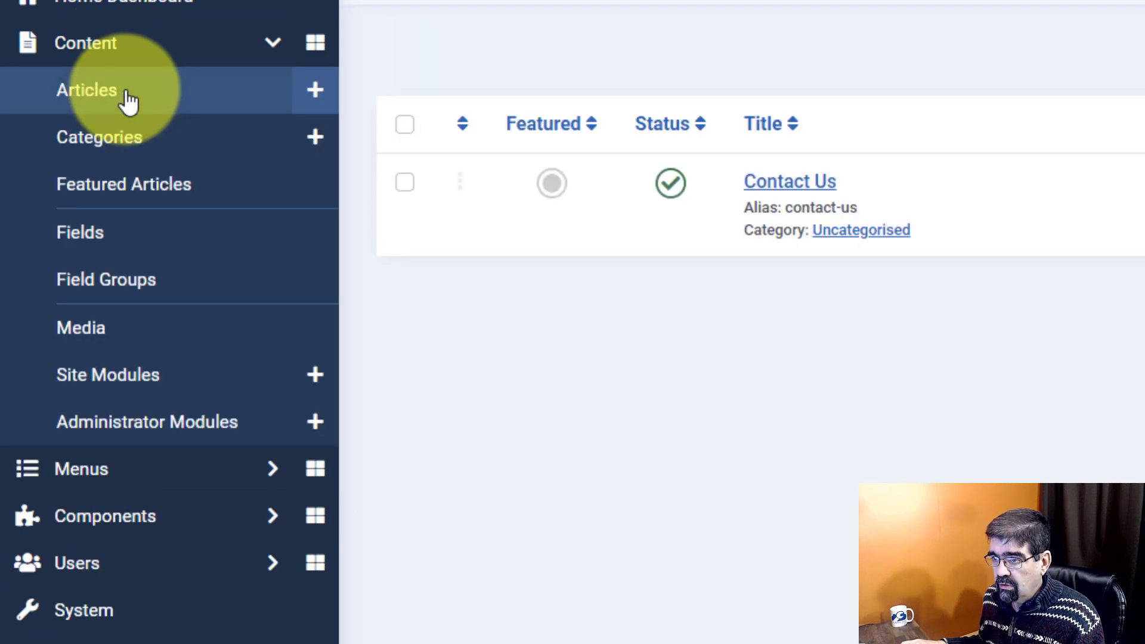
pyautogui.click(671, 186)
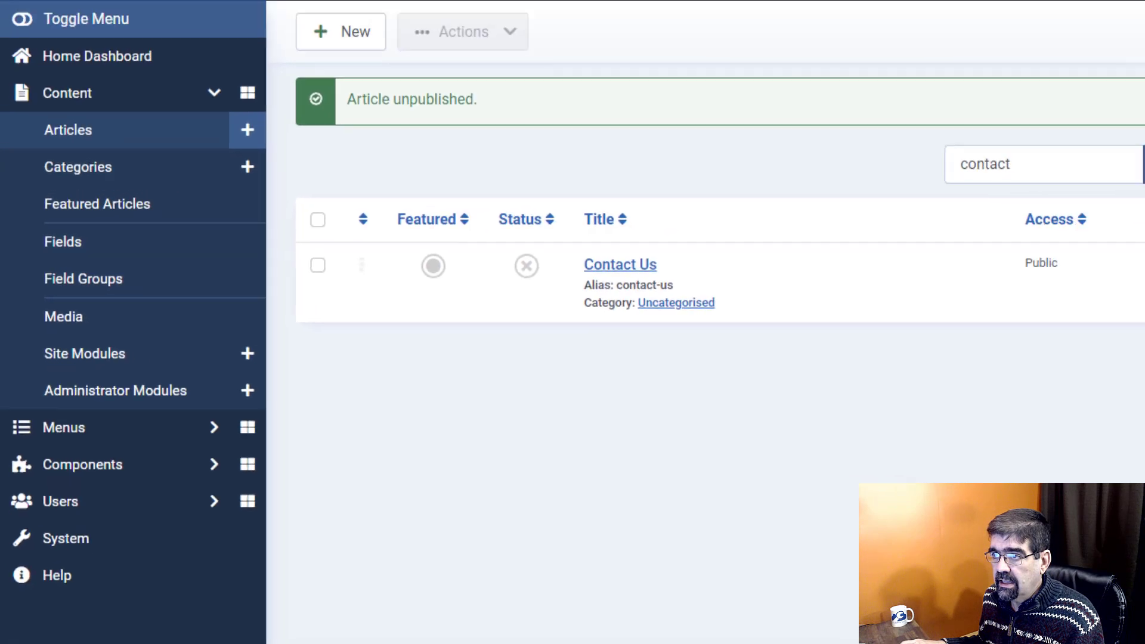
pyautogui.click(346, 11)
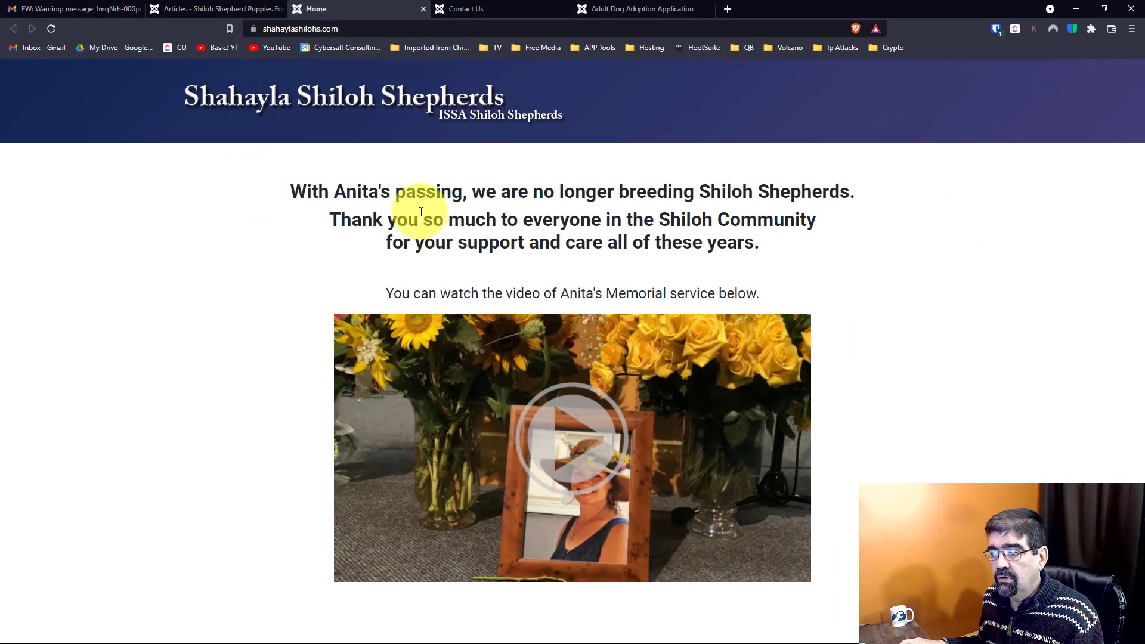